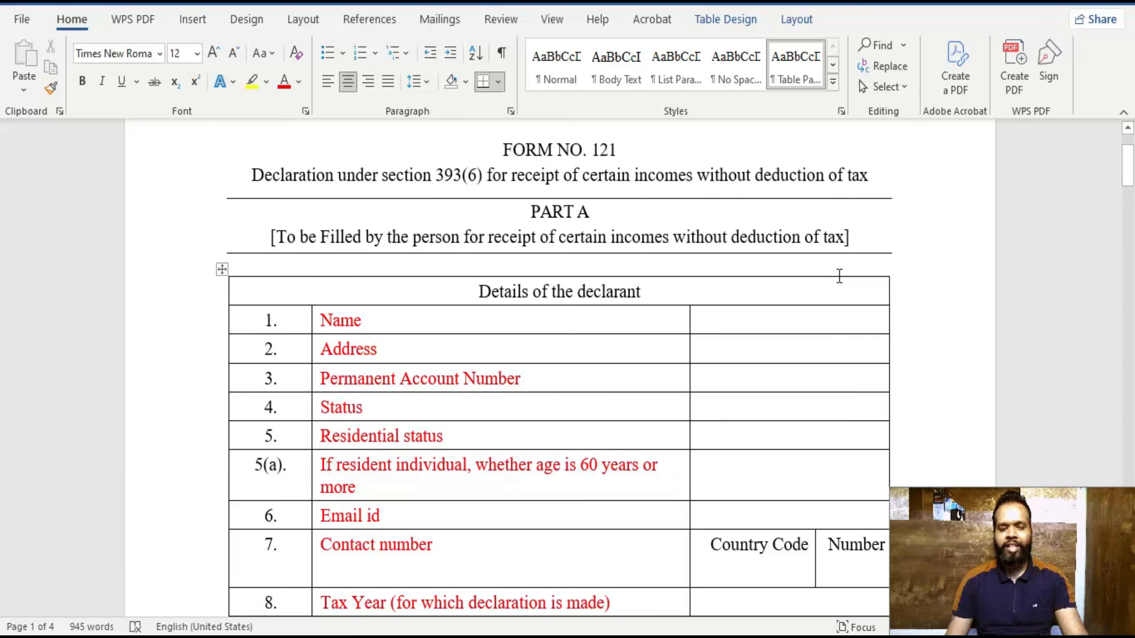
# Fill in the declarant's name in row 1 of the details table
pyautogui.write('RAM')
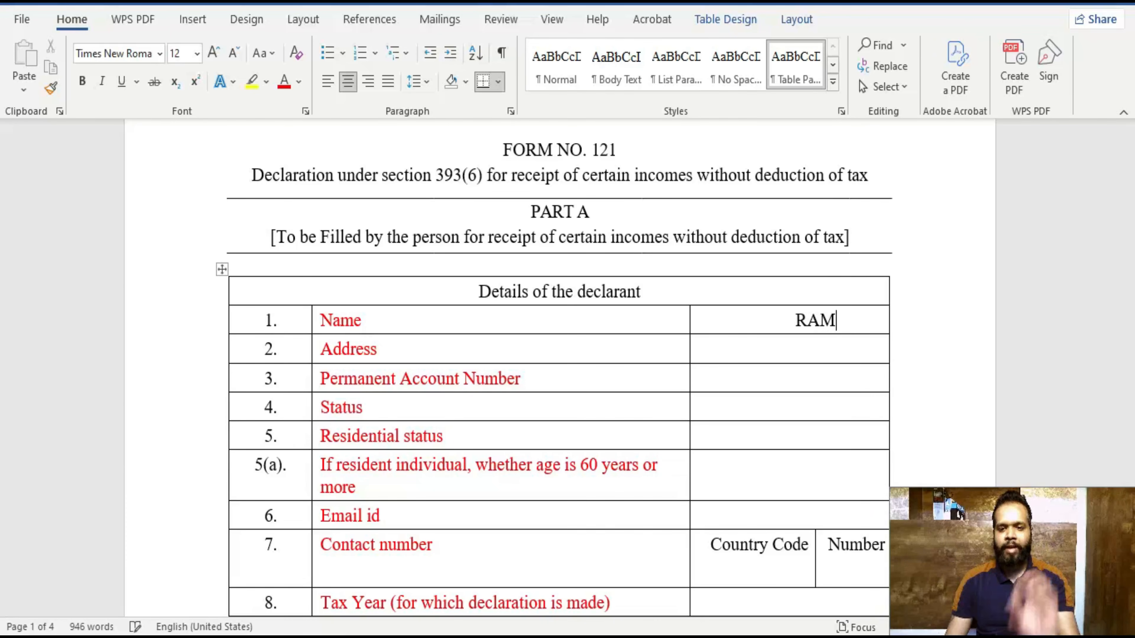
pyautogui.click(764, 351)
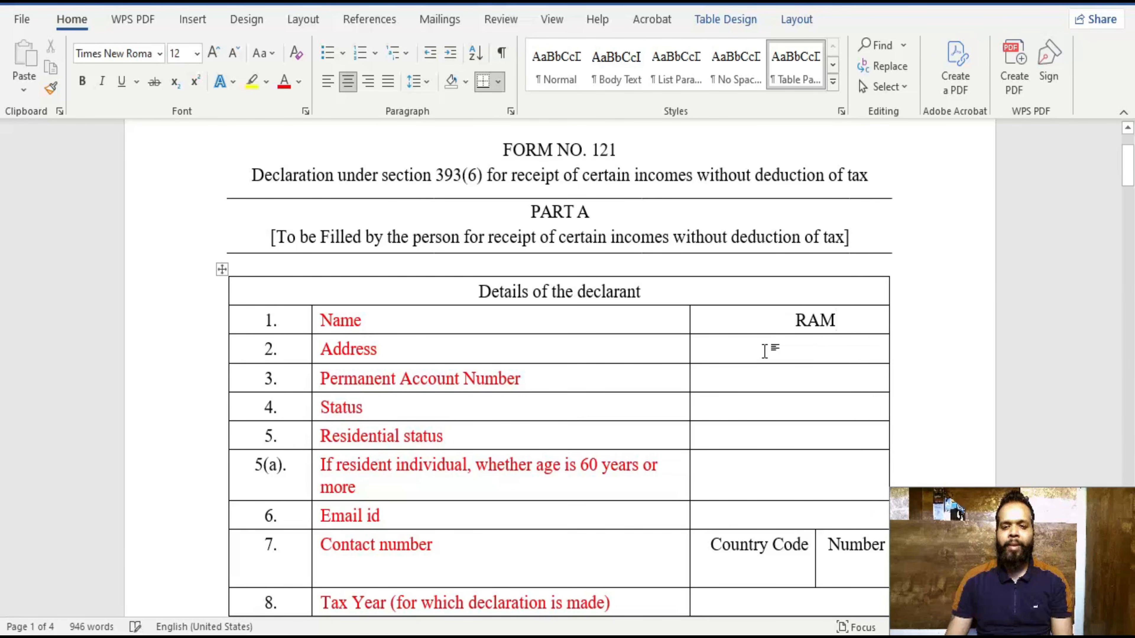
pyautogui.click(766, 383)
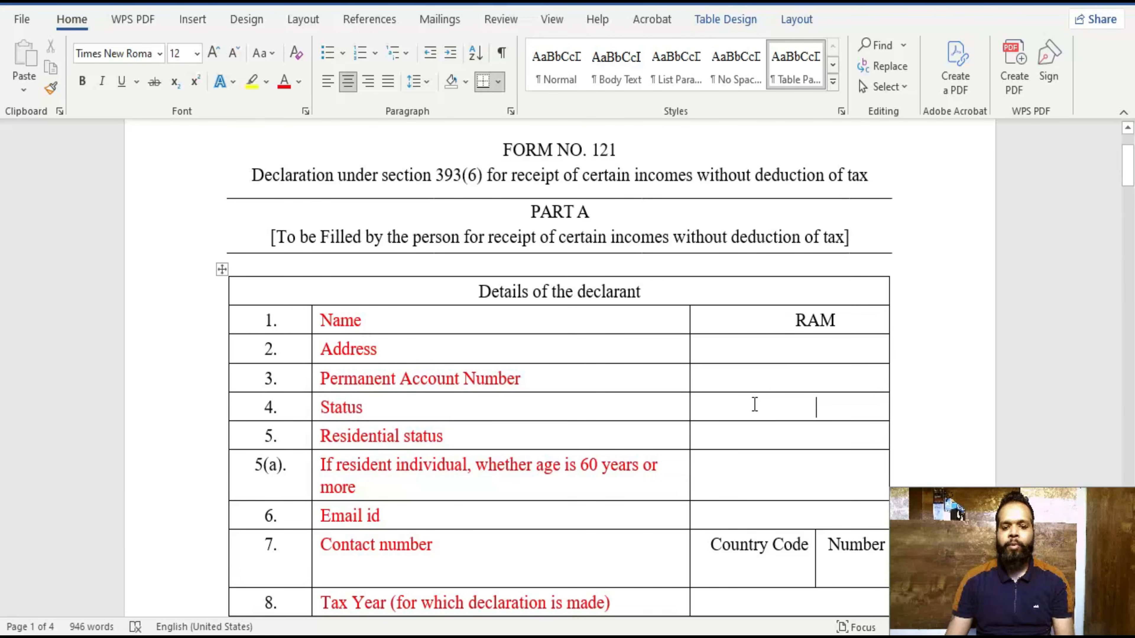
# Enter INDIVIDUAL as the declarant's status in row 4 and INDIAN as the residential status in row 5
pyautogui.click(754, 404)
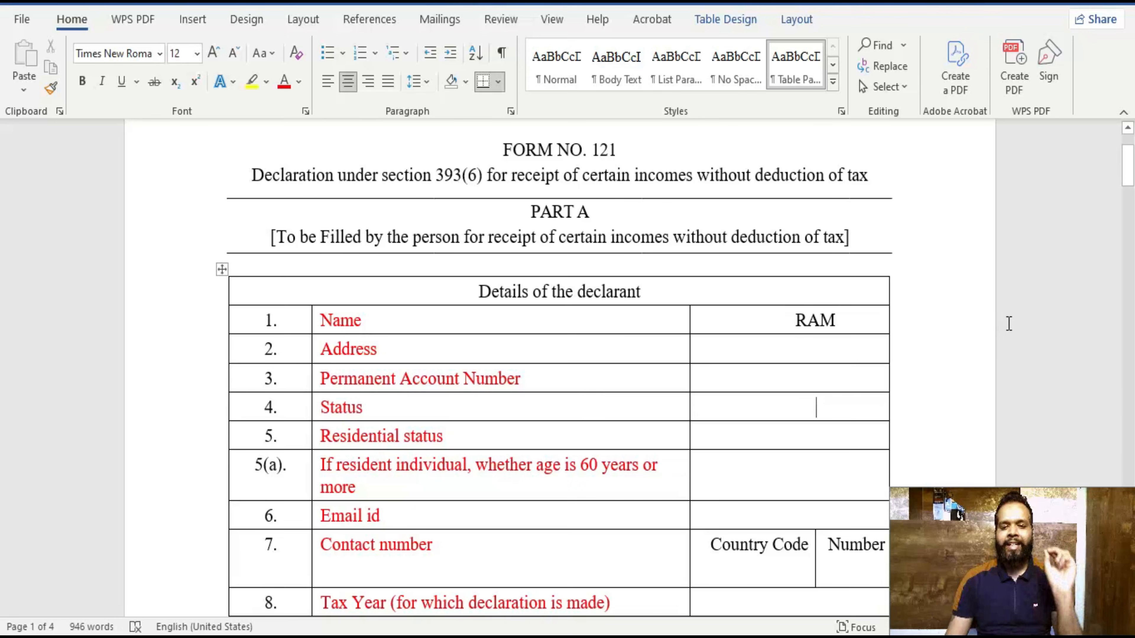
pyautogui.write('IN')
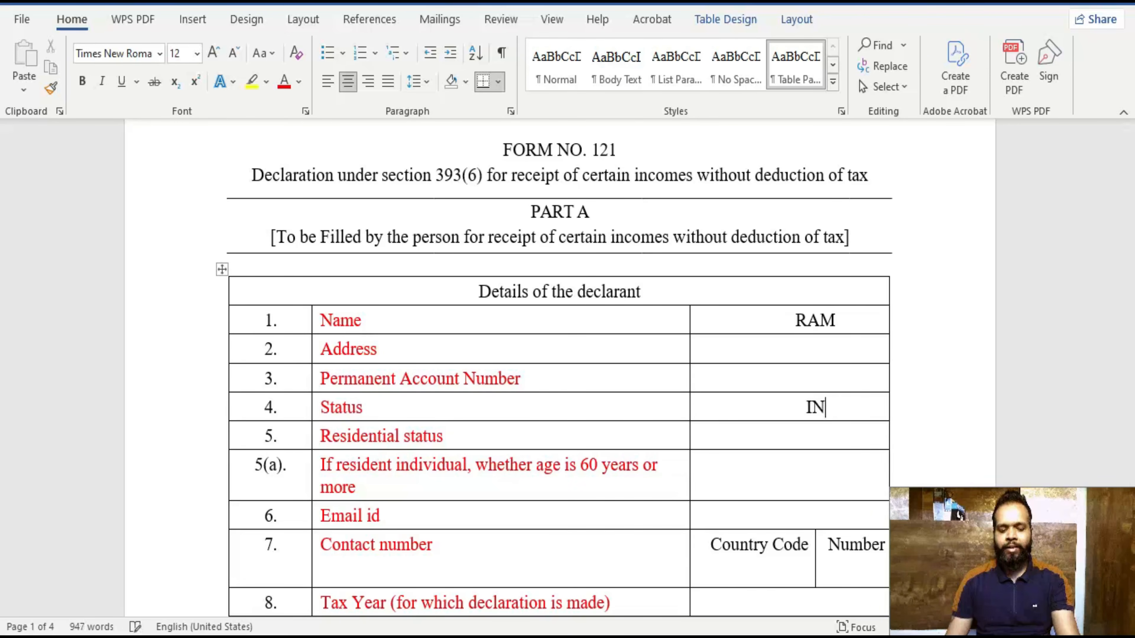
pyautogui.write('DIVI')
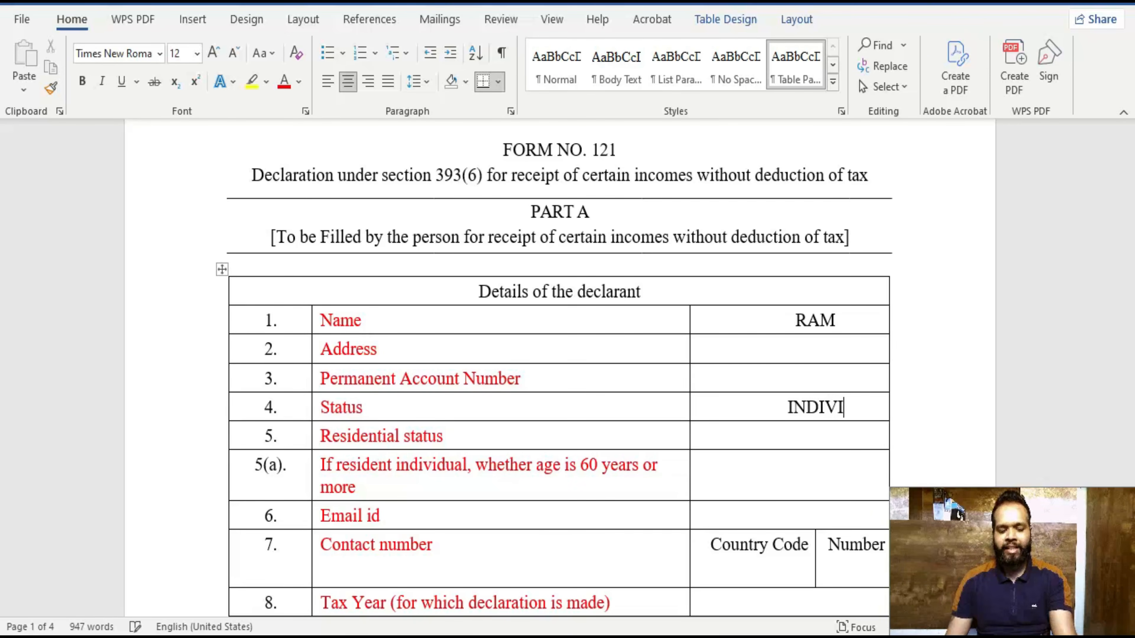
pyautogui.write('DUAL')
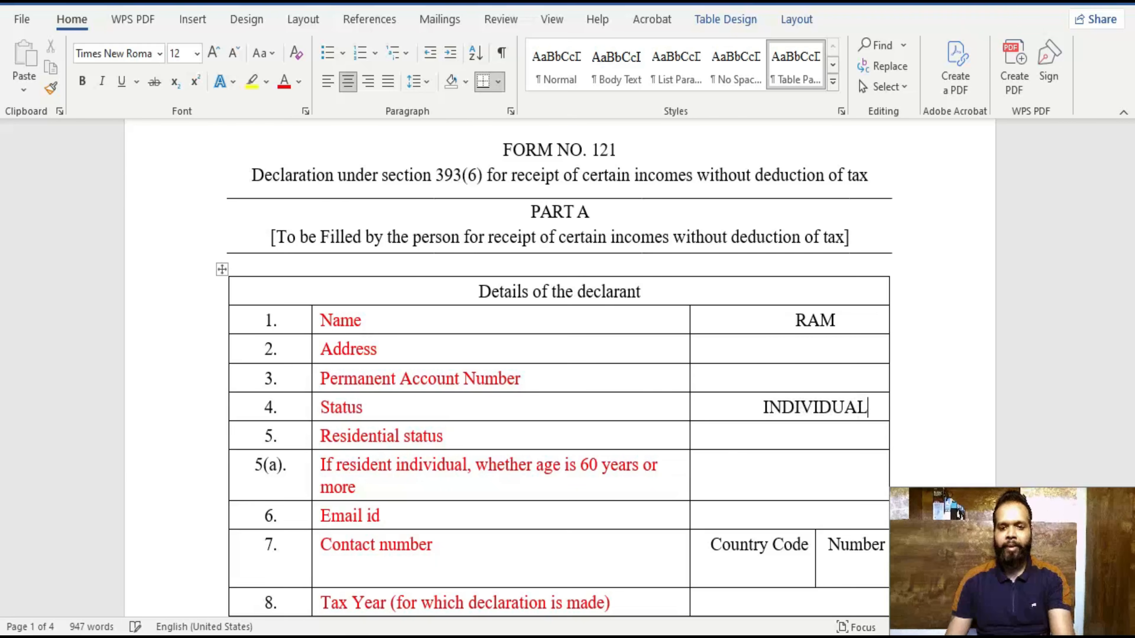
pyautogui.click(774, 437)
pyautogui.write('INDIAN')
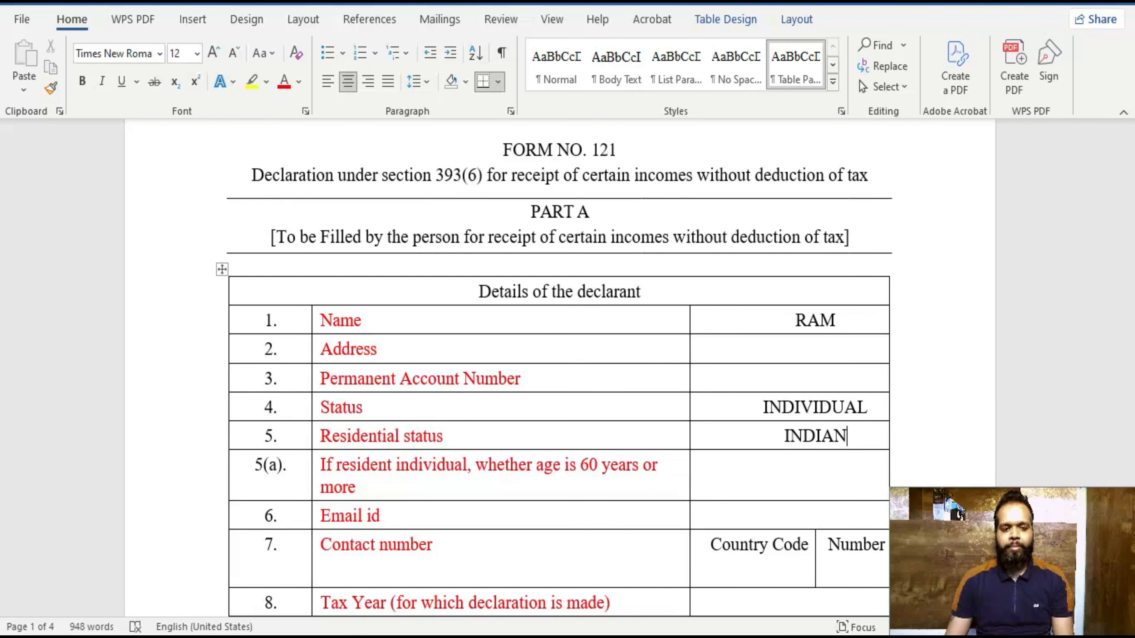
# Answer YES to the age of 60 years or more in row 5(a) and enter 91 as the contact number's country code
pyautogui.scroll(-1, 774, 437)
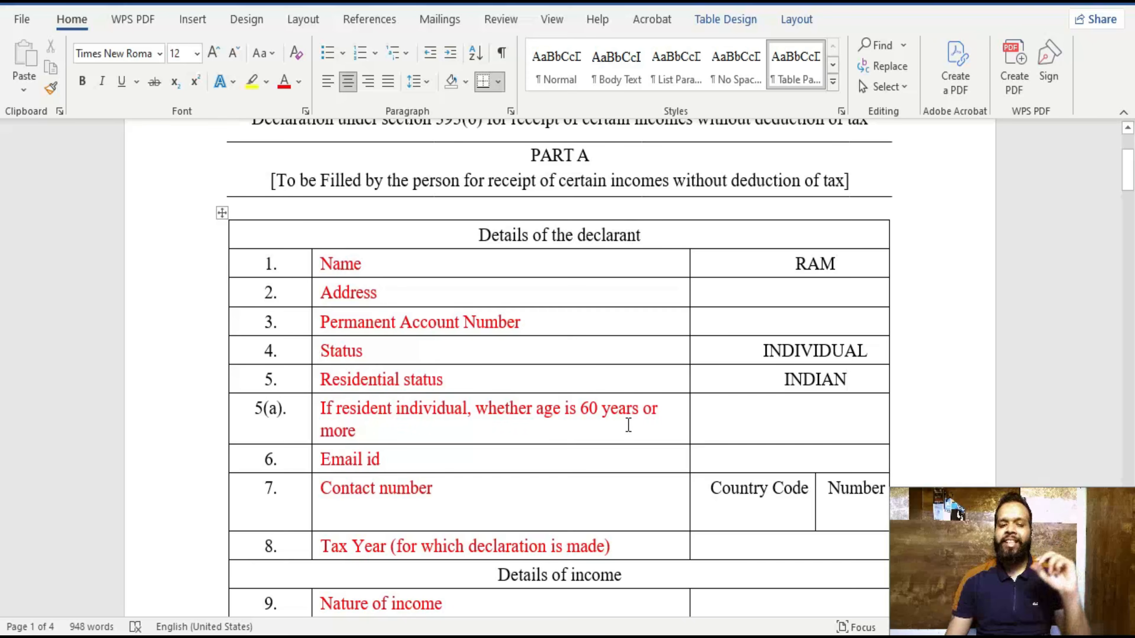
pyautogui.click(769, 423)
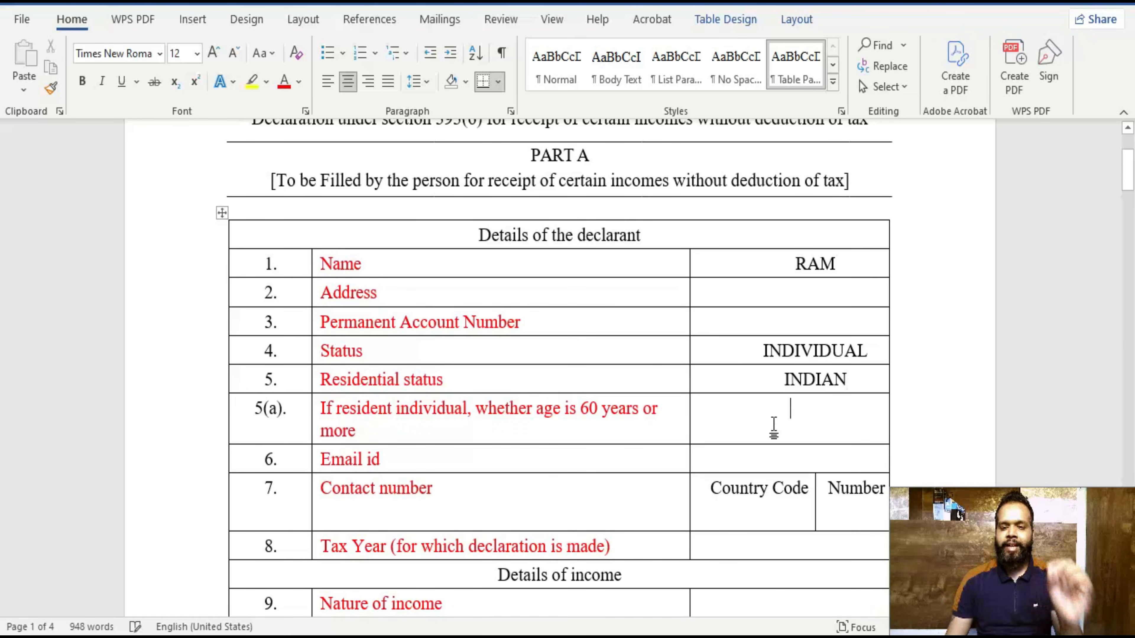
pyautogui.write('YES')
pyautogui.scroll(-2, 564, 435)
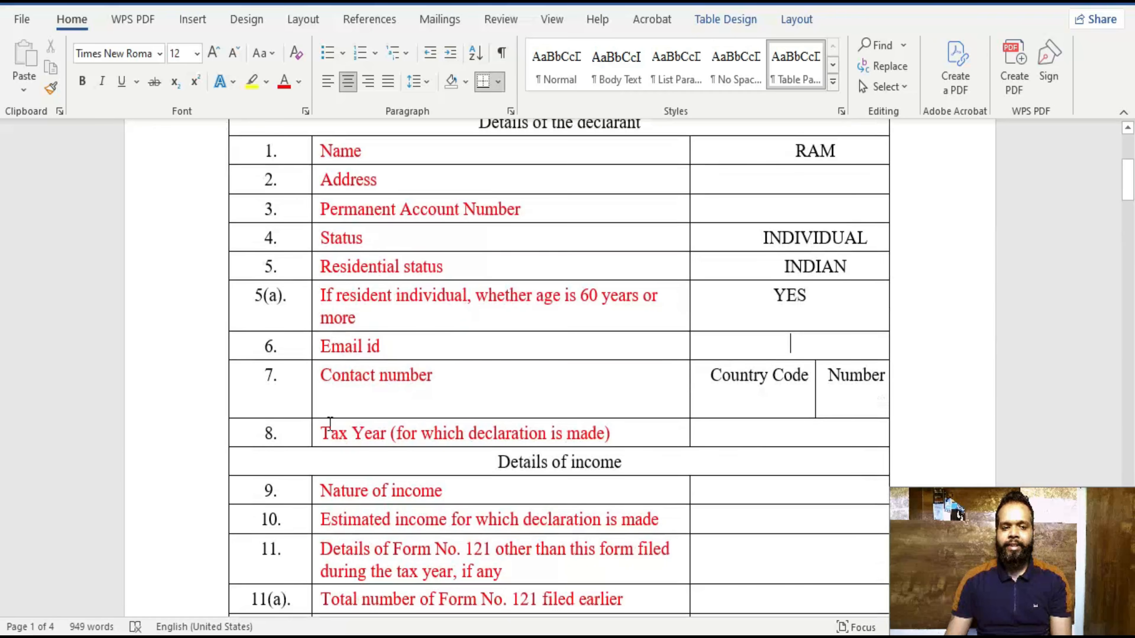
pyautogui.click(746, 405)
pyautogui.click(746, 405)
pyautogui.write('91')
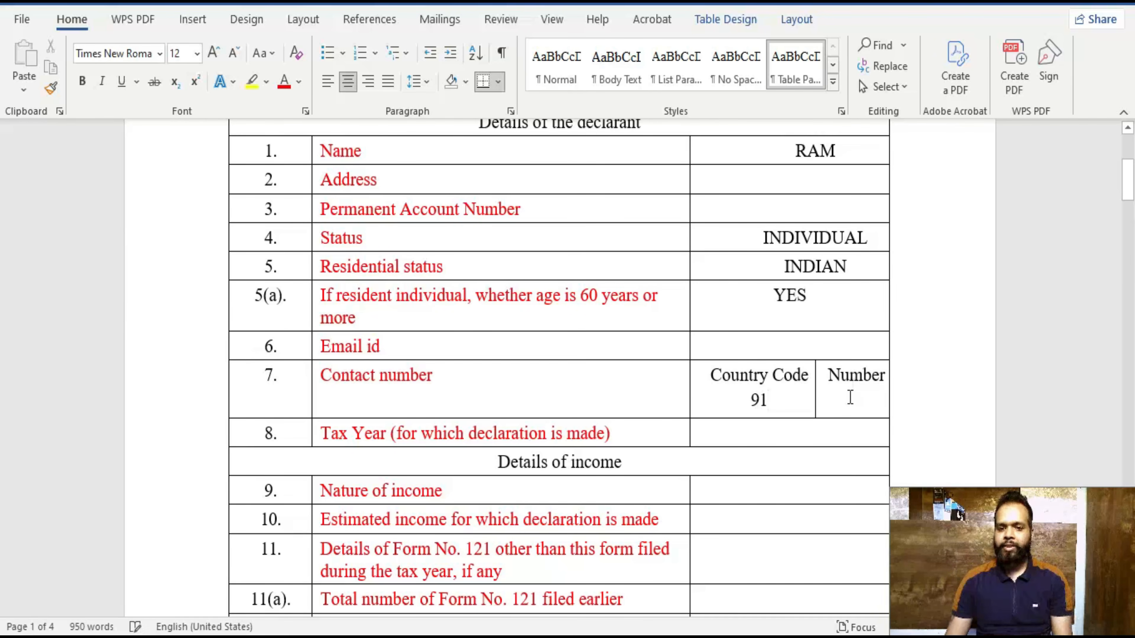
# Enter 26-27 as the tax year for which the declaration is made in row 8
pyautogui.scroll(-1, 846, 402)
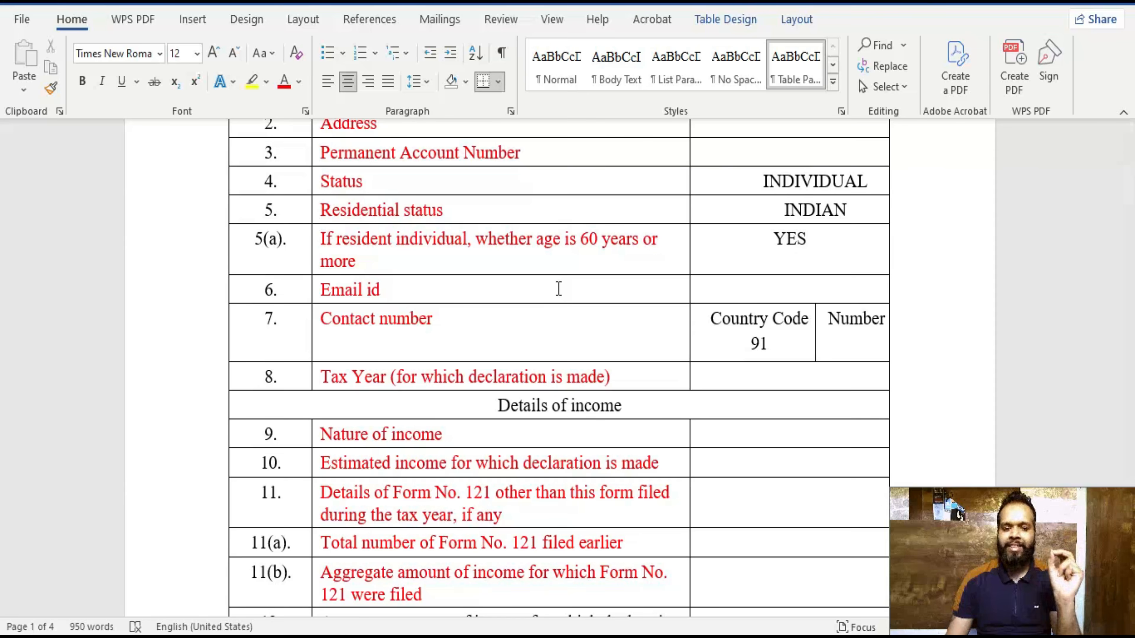
pyautogui.click(745, 378)
pyautogui.write('26-27')
pyautogui.press('Down')
# Enter 5E as the nature of income in row 9 and 56000 as the estimated income in row 10
pyautogui.scroll(-2, 1075, 244)
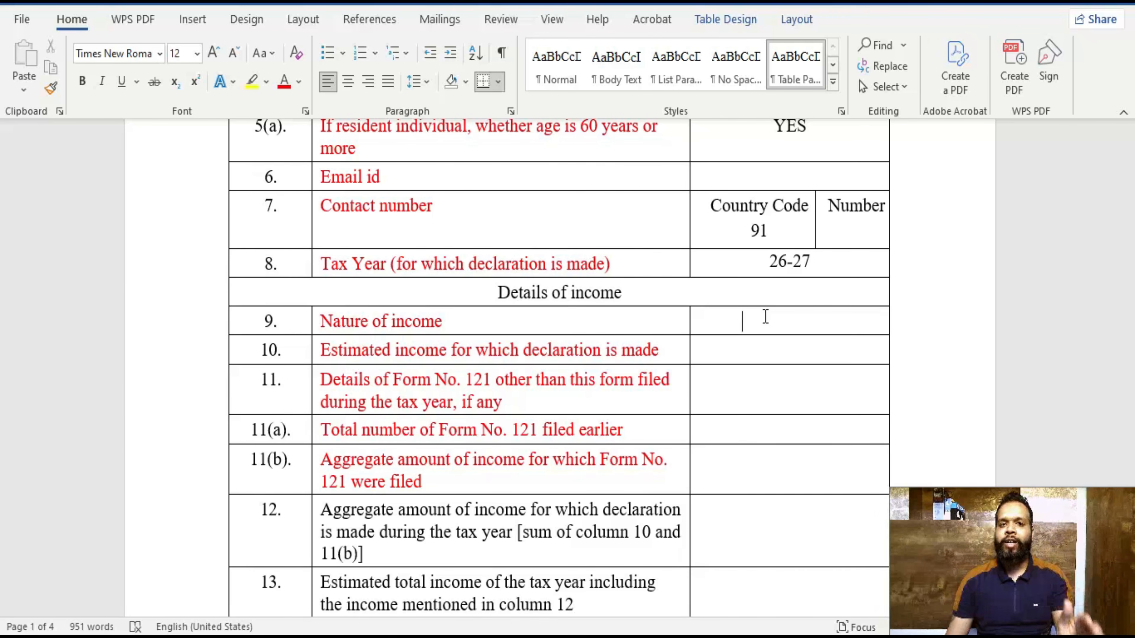
pyautogui.write('5E')
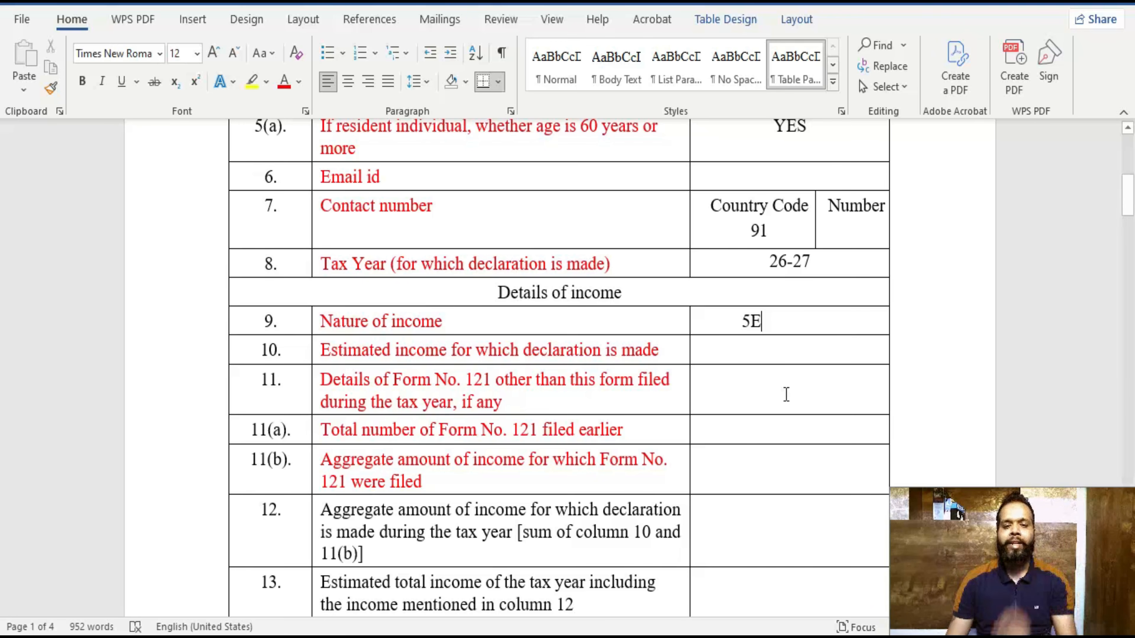
pyautogui.click(751, 351)
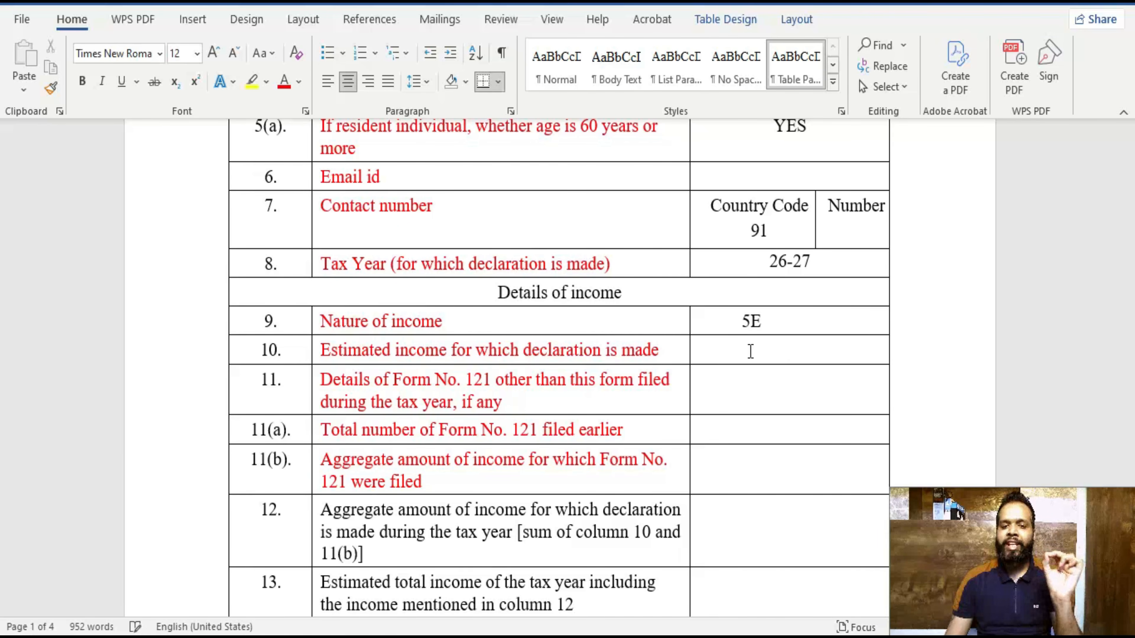
pyautogui.write('5')
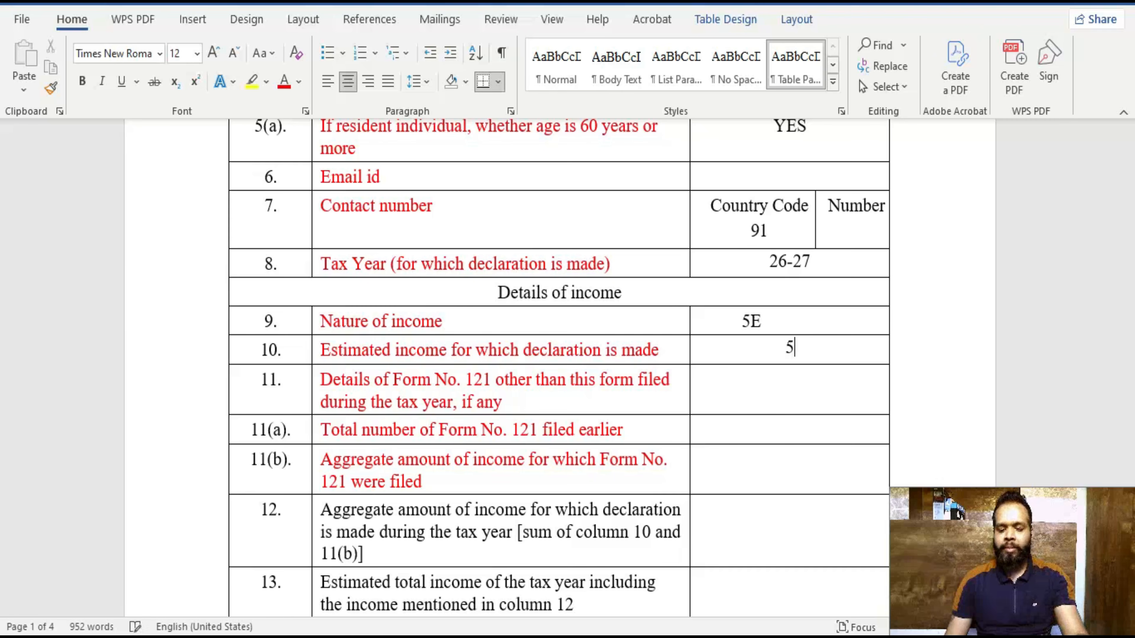
pyautogui.write('6000')
# Enter 0 for both the total number of Form No. 121 filed earlier and the aggregate income in row 11(b)
pyautogui.scroll(-1, 429, 414)
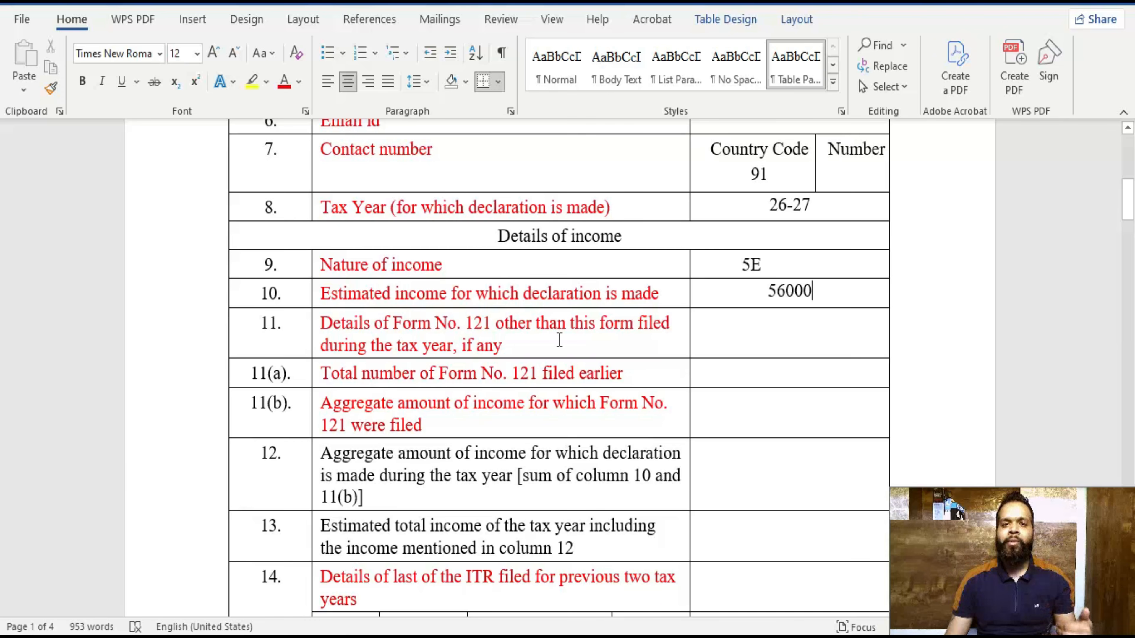
pyautogui.click(737, 376)
pyautogui.write('0')
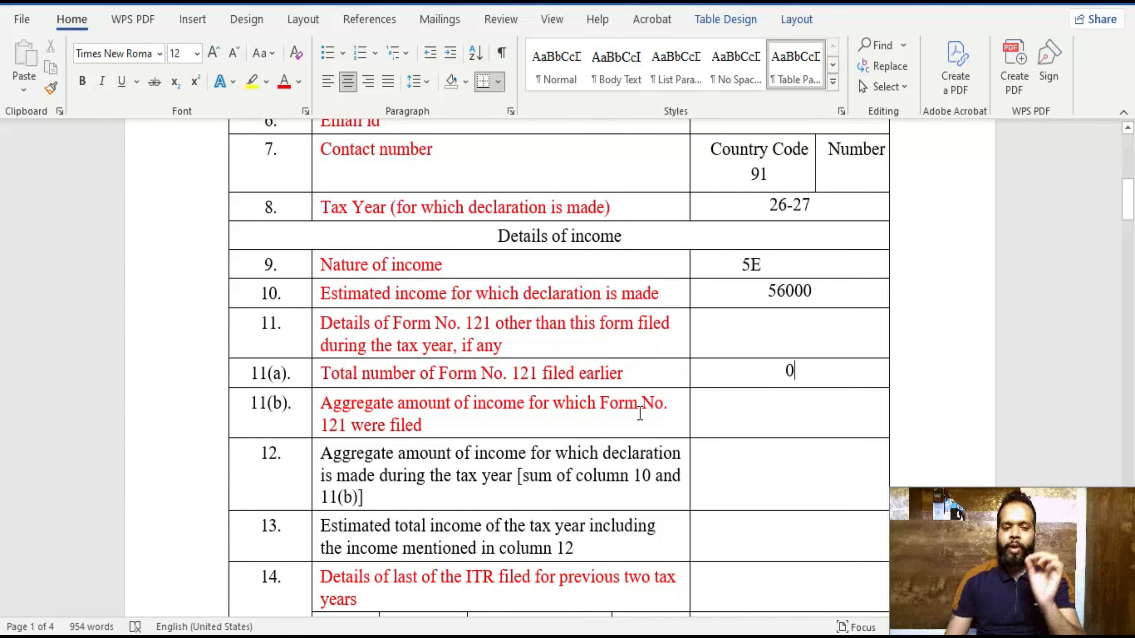
pyautogui.click(784, 425)
pyautogui.write('0')
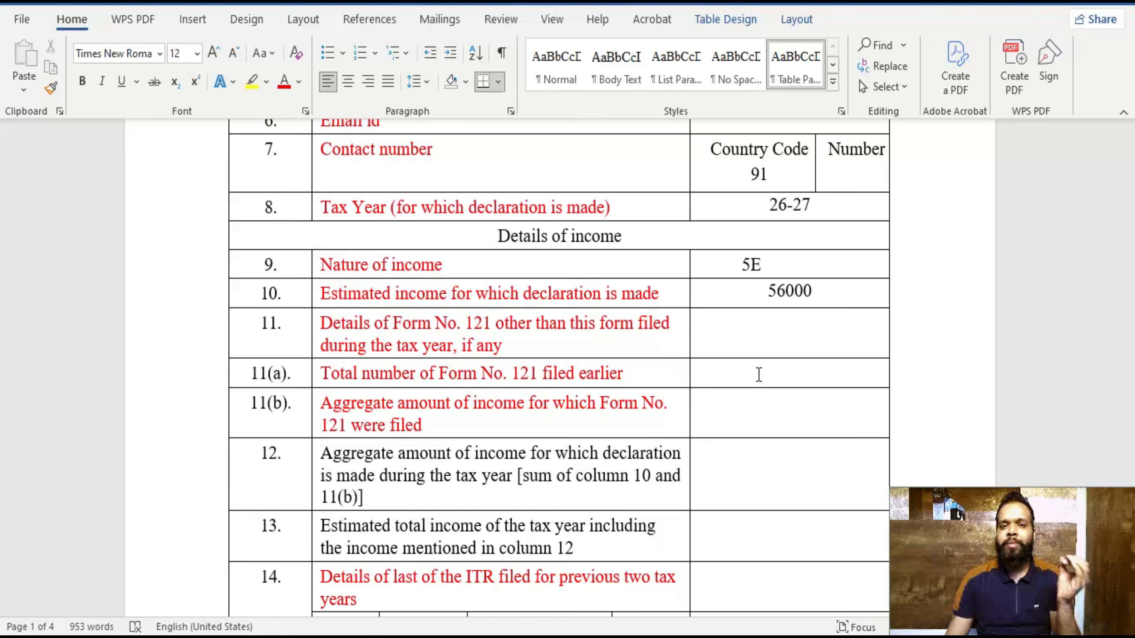
# Enter 1 as the total number of Form No. 121 filed earlier and 70000 as the aggregate income in row 11(b)
pyautogui.click(759, 375)
pyautogui.write('700')
pyautogui.press('BackSpace')
pyautogui.press('BackSpace')
pyautogui.press('BackSpace')
pyautogui.write('1')
pyautogui.press('Left')
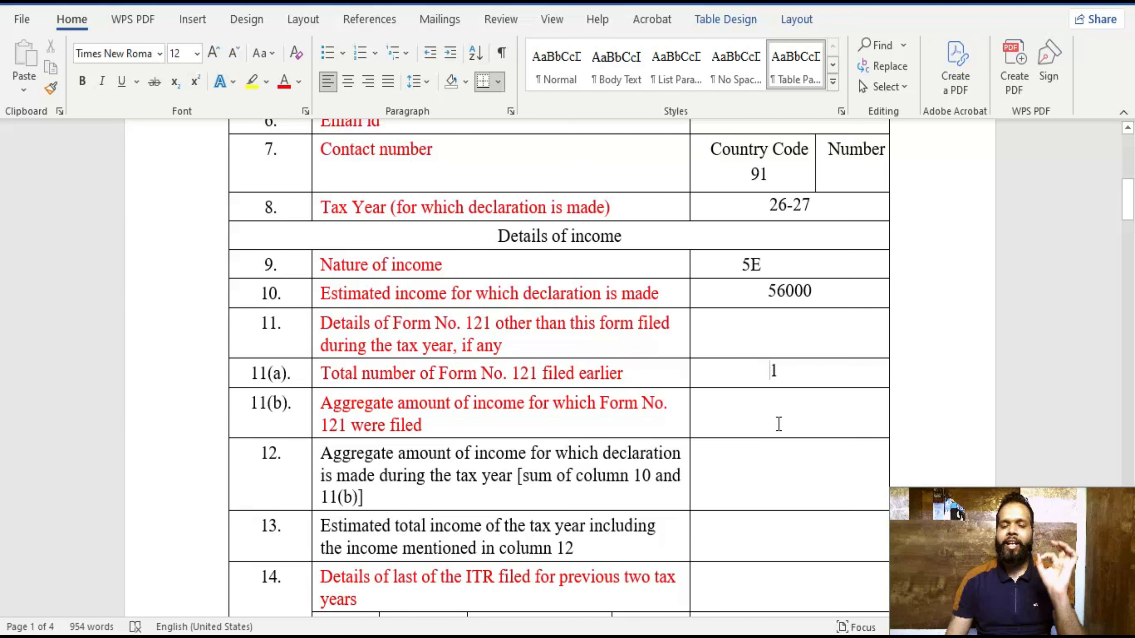
pyautogui.click(779, 424)
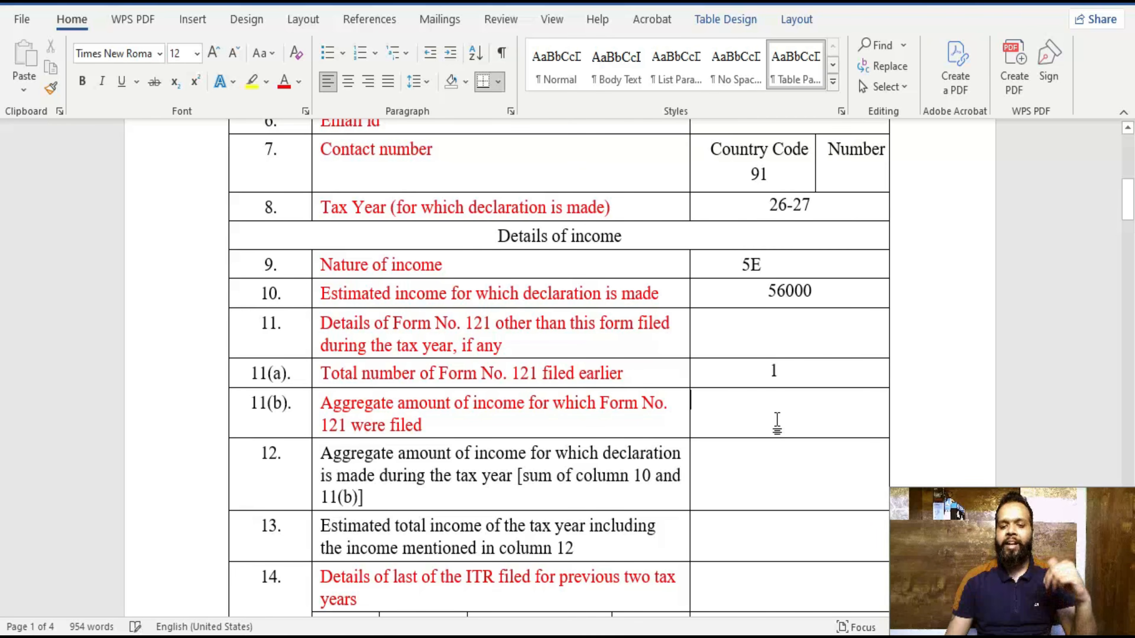
pyautogui.write('70000')
# Enter 126000 as the aggregate income for the tax year in row 12 and 506000 as the estimated total income in row 13
pyautogui.scroll(-3, 1050, 328)
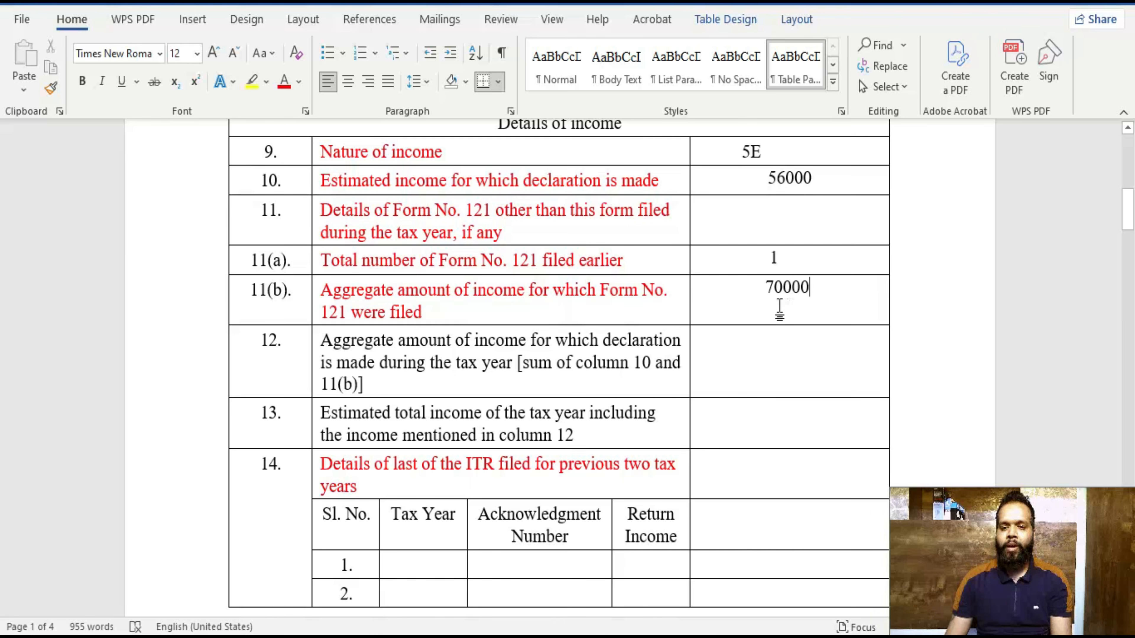
pyautogui.click(739, 370)
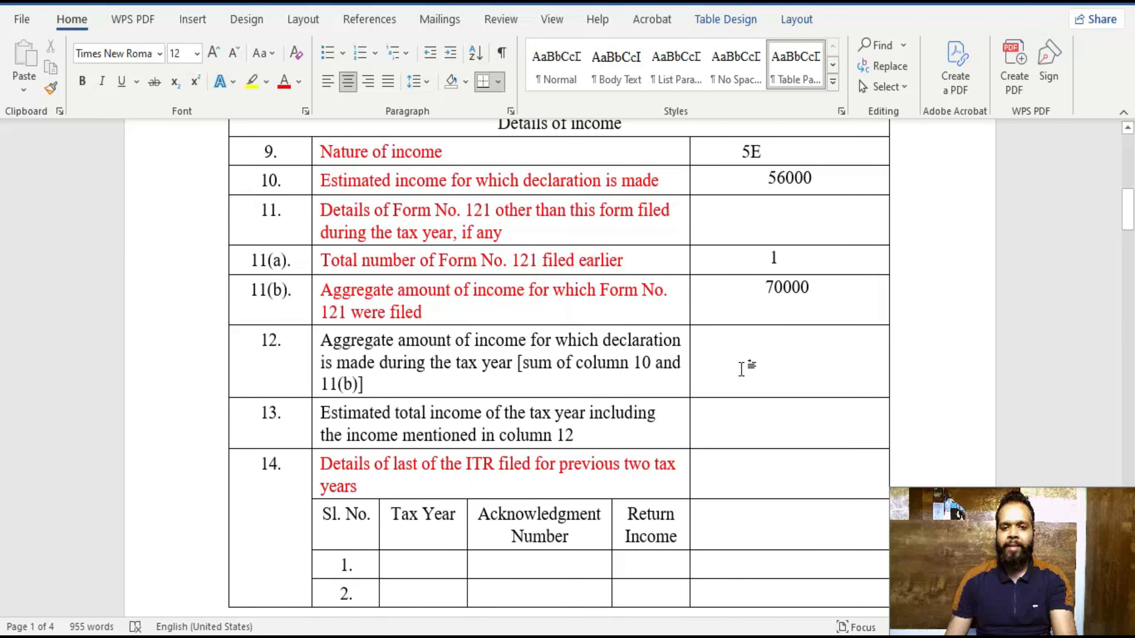
pyautogui.write('126000')
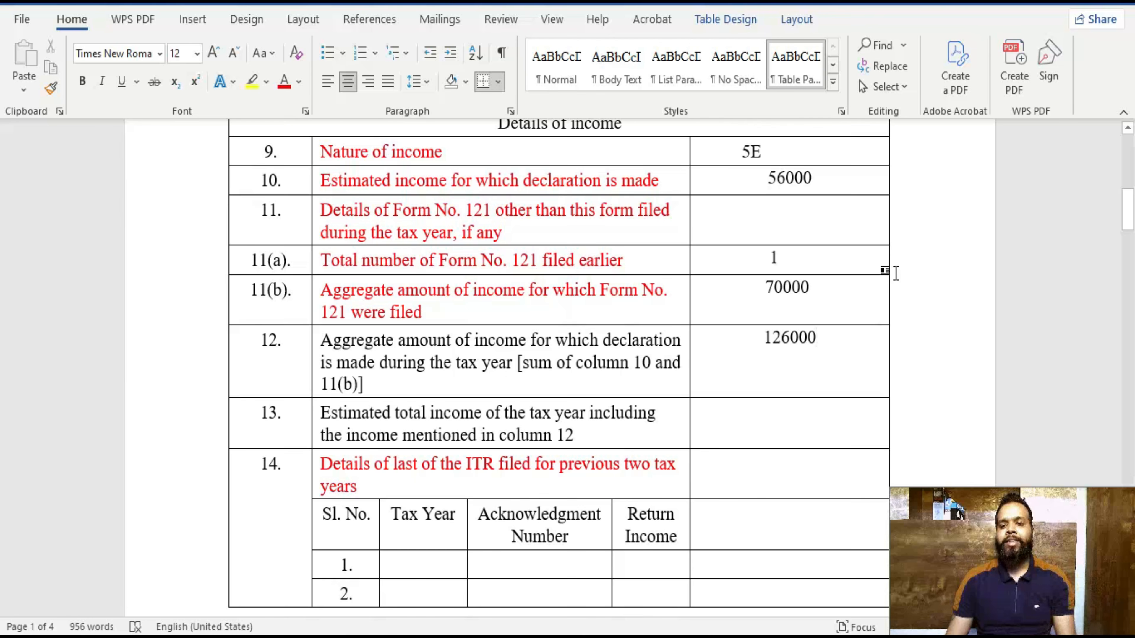
pyautogui.click(910, 164)
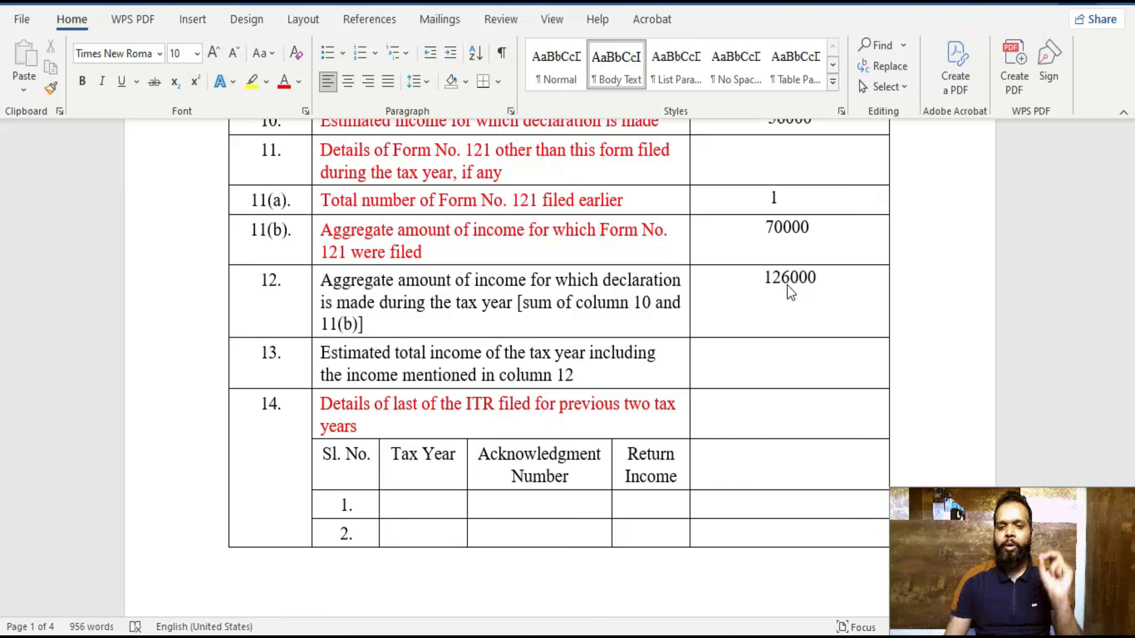
pyautogui.click(753, 360)
pyautogui.write('506000')
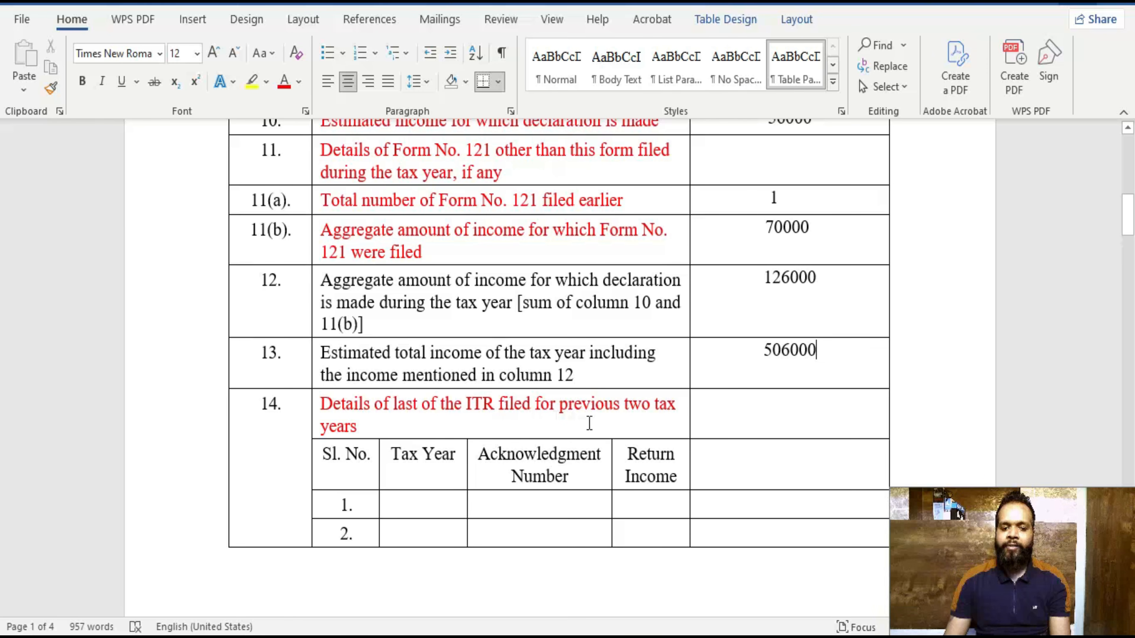
# Enter tax years 25-26 and 24-25 in the two lines of the previous ITR details in row 14
pyautogui.scroll(-3, 501, 393)
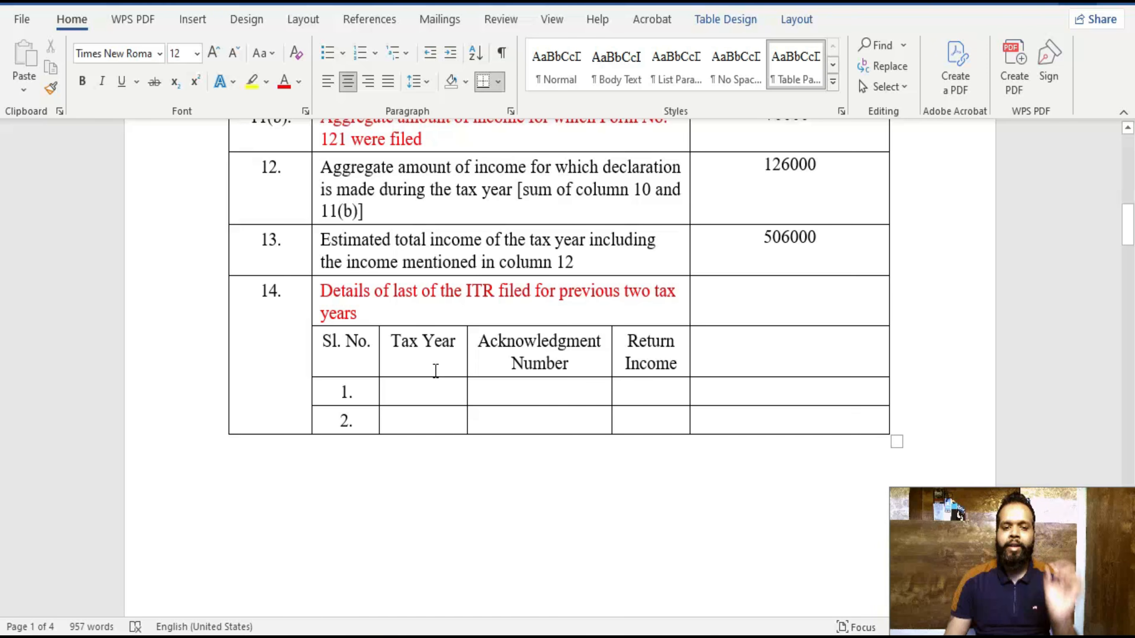
pyautogui.click(422, 382)
pyautogui.write('25-26')
pyautogui.click(417, 421)
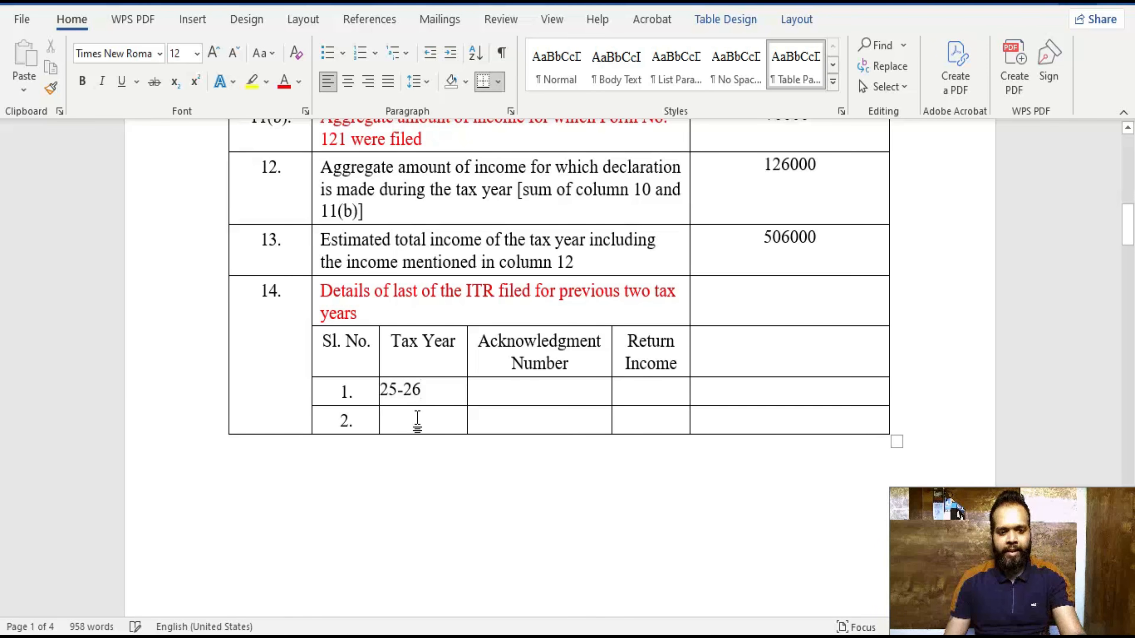
pyautogui.write('24-25')
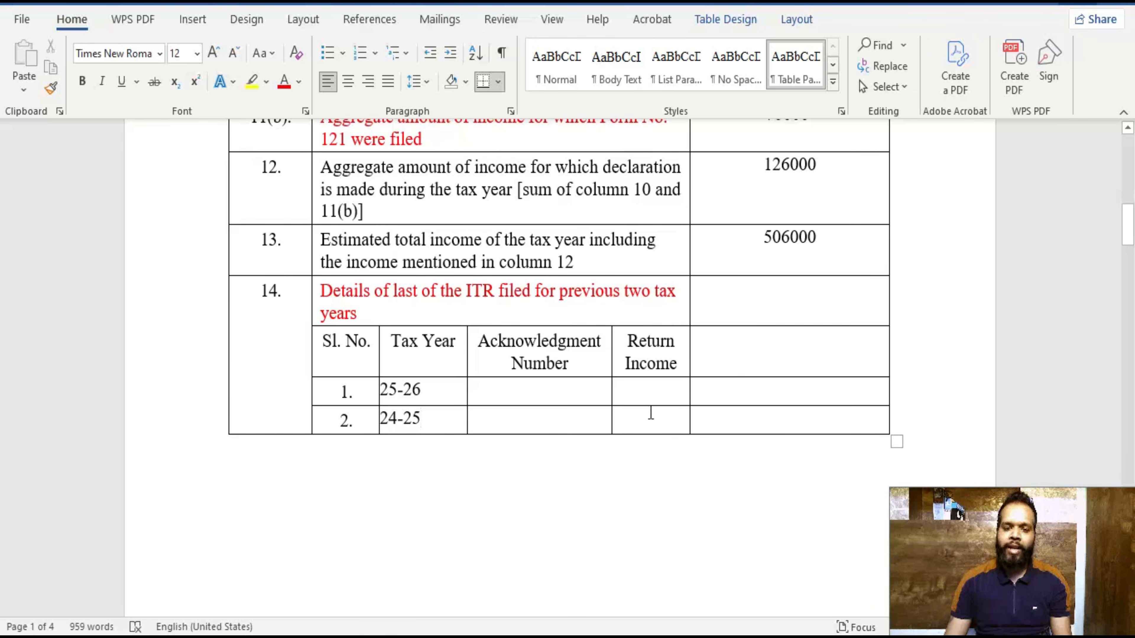
# Insert the declarant's name into the dotted blank at the start of the Declaration statement
pyautogui.scroll(-6, 651, 413)
pyautogui.click(336, 287)
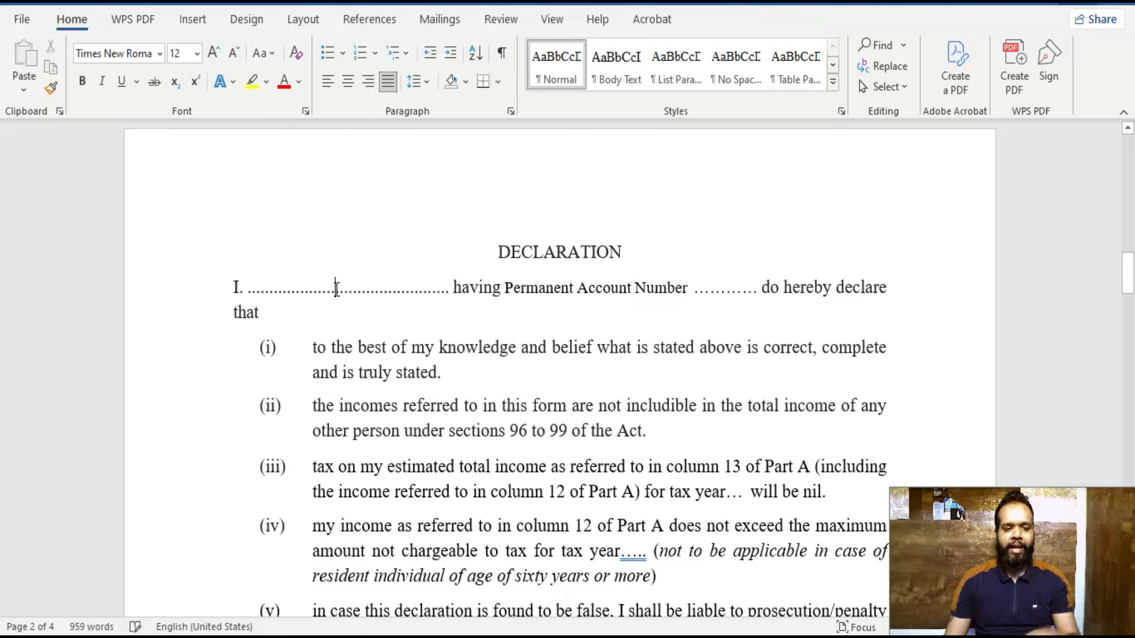
pyautogui.write('RAM')
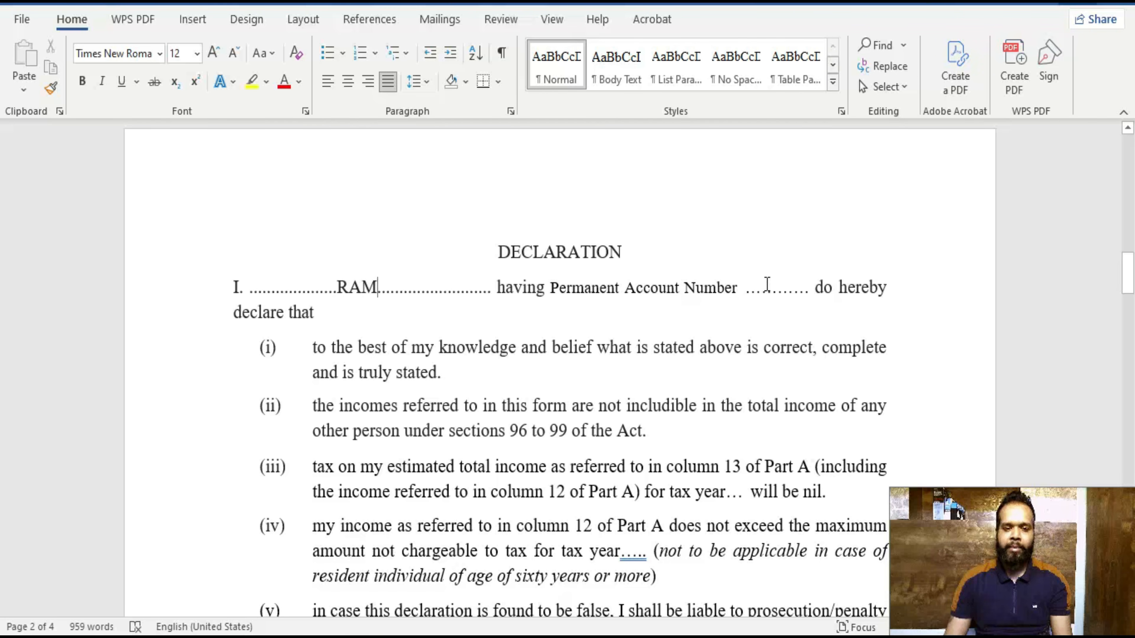
pyautogui.scroll(-2, 767, 284)
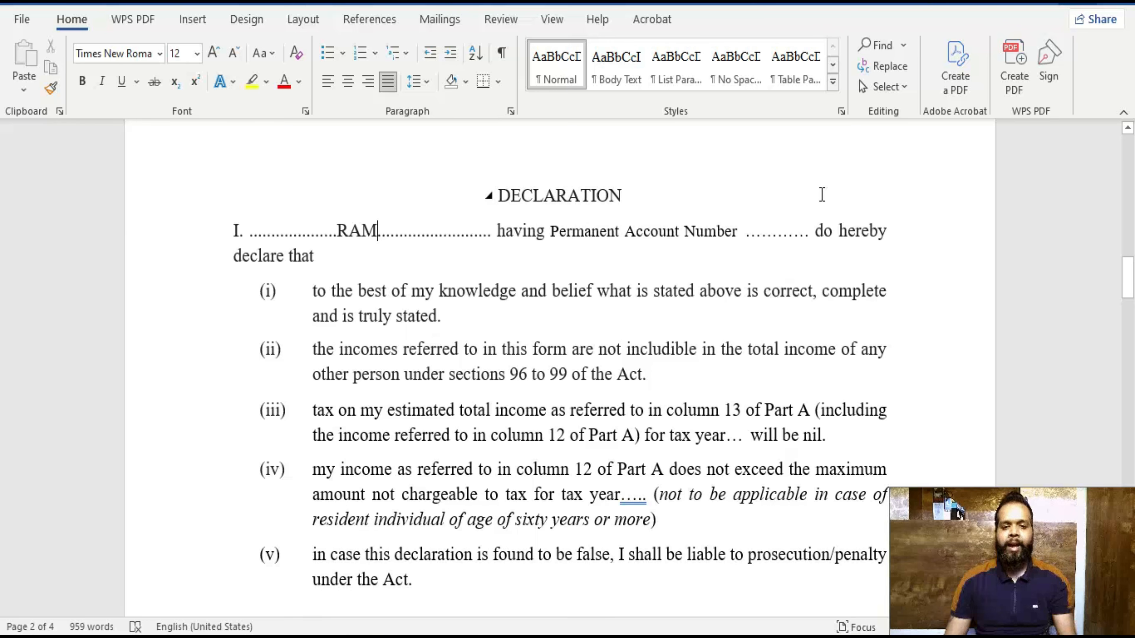